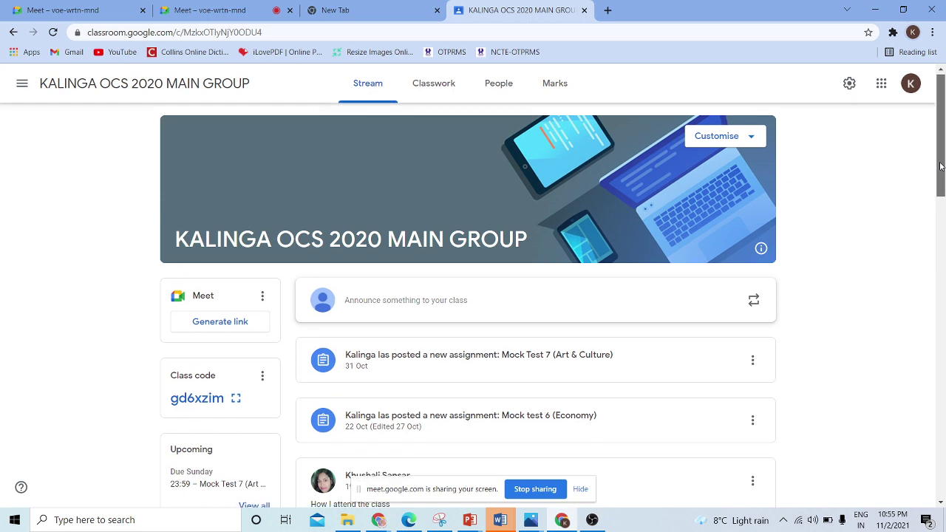
Step: Go to the class's Classwork page and expand the Mock Test 7 (Art & Culture) assignment
{"action": "scroll", "coordinate": [941, 166], "scroll_direction": "down", "scroll_amount": 2}
{"action": "scroll", "coordinate": [943, 161], "scroll_direction": "up", "scroll_amount": 2}
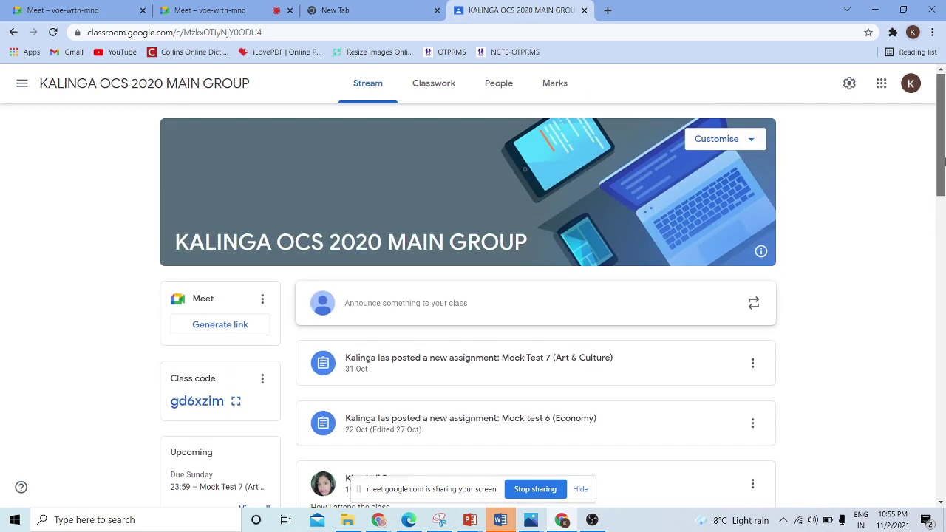
{"action": "left_click", "coordinate": [429, 90]}
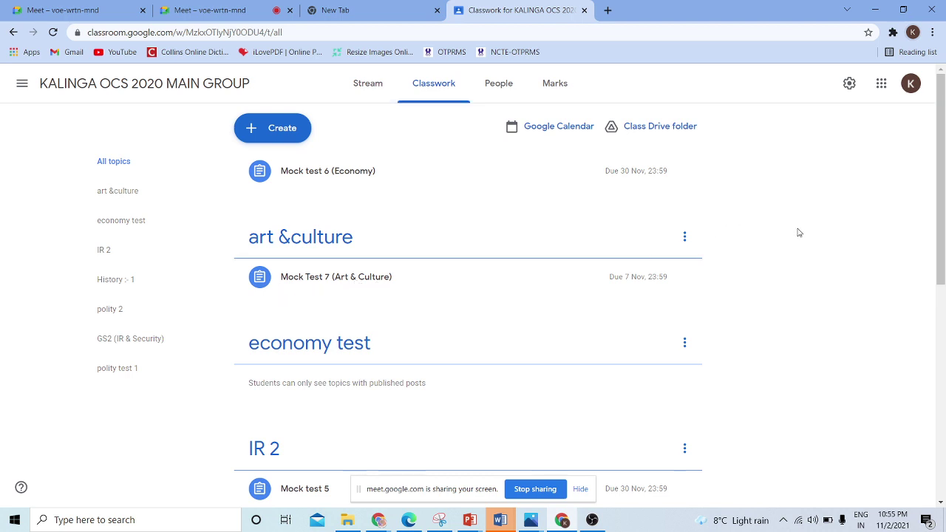
{"action": "left_click_drag", "start_coordinate": [944, 181], "coordinate": [876, 169]}
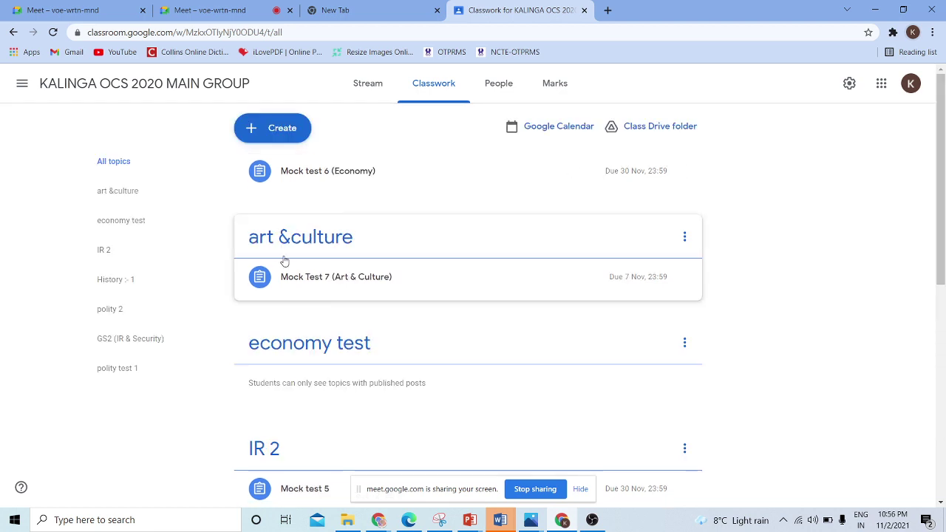
{"action": "left_click", "coordinate": [328, 280]}
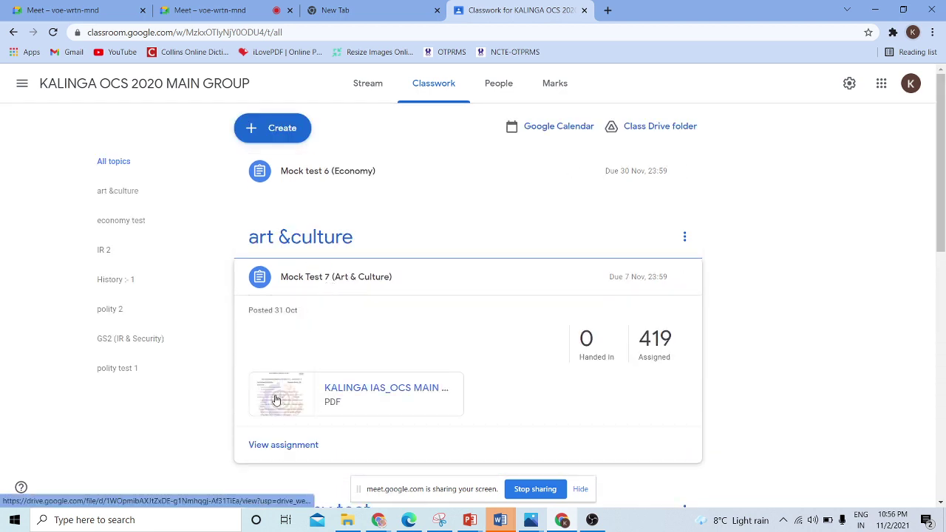
Step: Preview the question paper PDF attached to Mock Test 7, look through its questions, and close the preview
{"action": "left_click", "coordinate": [275, 400]}
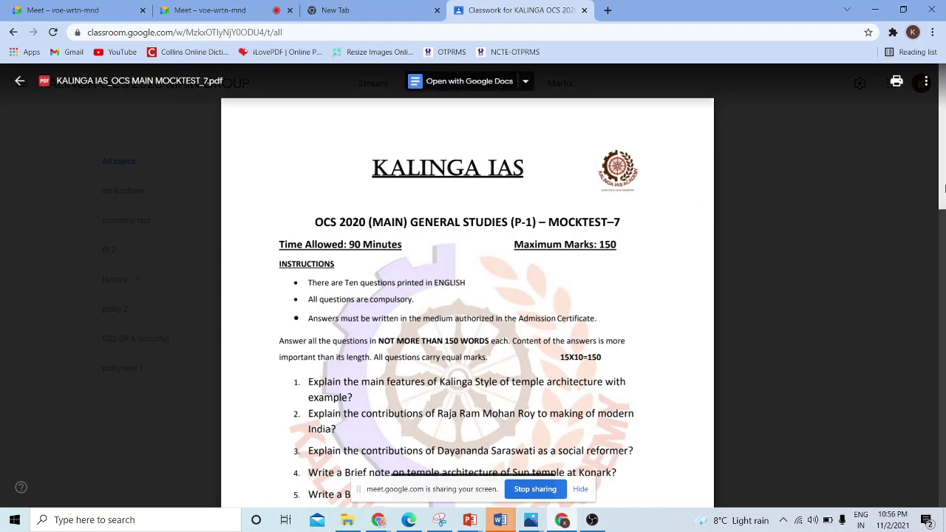
{"action": "left_click_drag", "start_coordinate": [943, 162], "coordinate": [941, 192]}
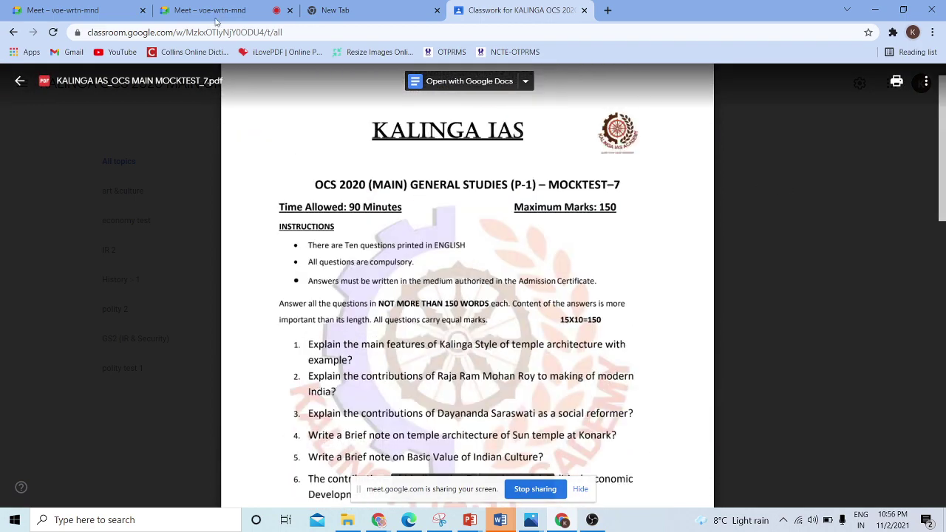
{"action": "left_click", "coordinate": [20, 81]}
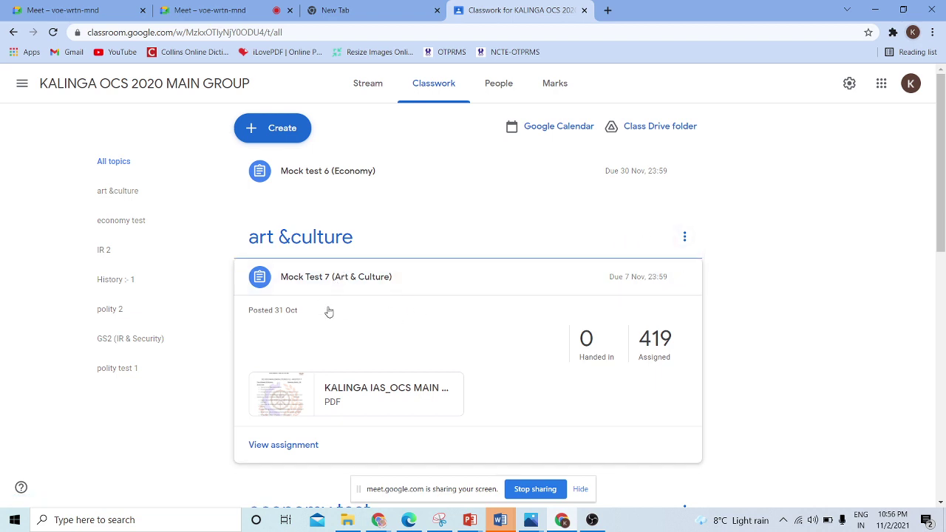
{"action": "left_click", "coordinate": [293, 398]}
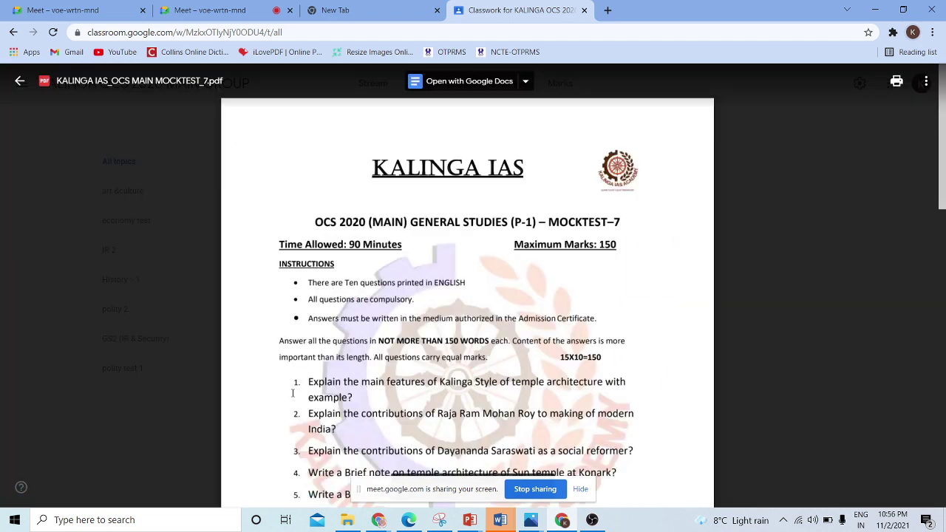
{"action": "left_click", "coordinate": [19, 80]}
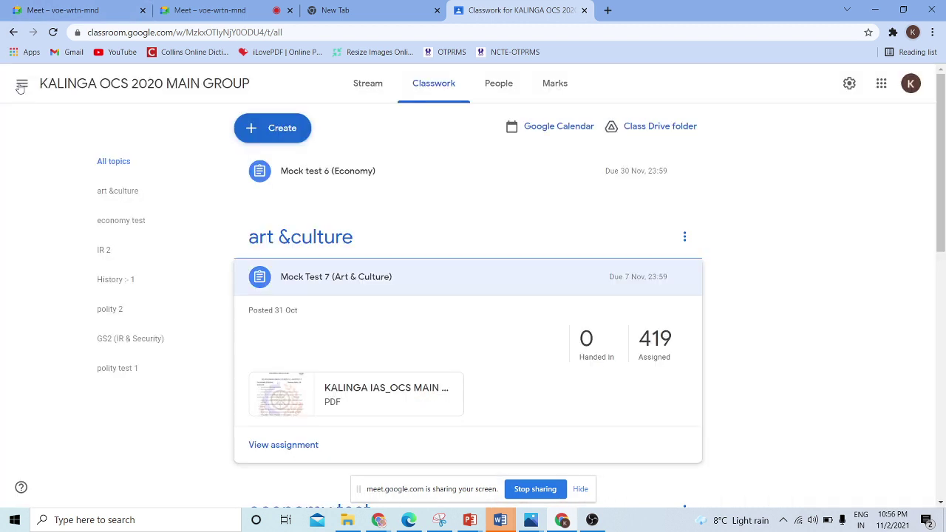
Step: Stop sharing the screen and open Google Classroom in a new tab of the other Chrome profile's window
{"action": "left_click", "coordinate": [536, 489]}
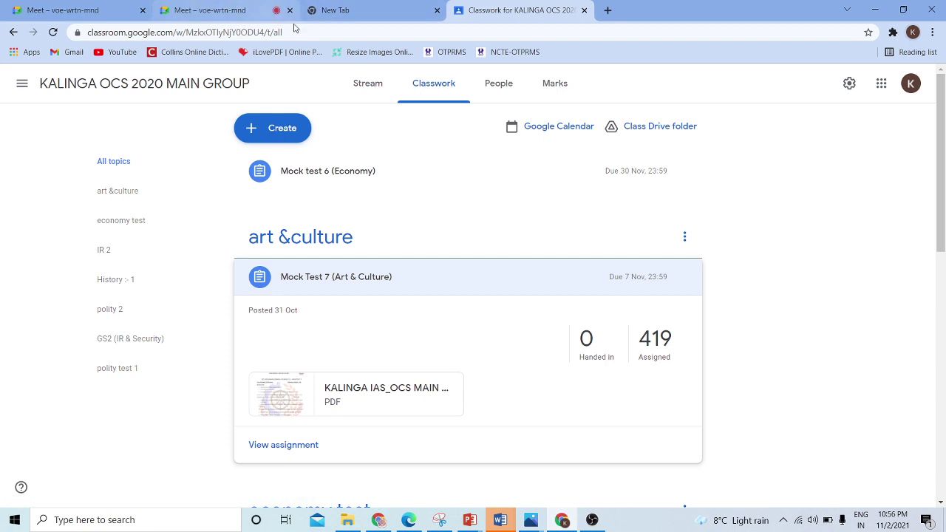
{"action": "left_click", "coordinate": [379, 521]}
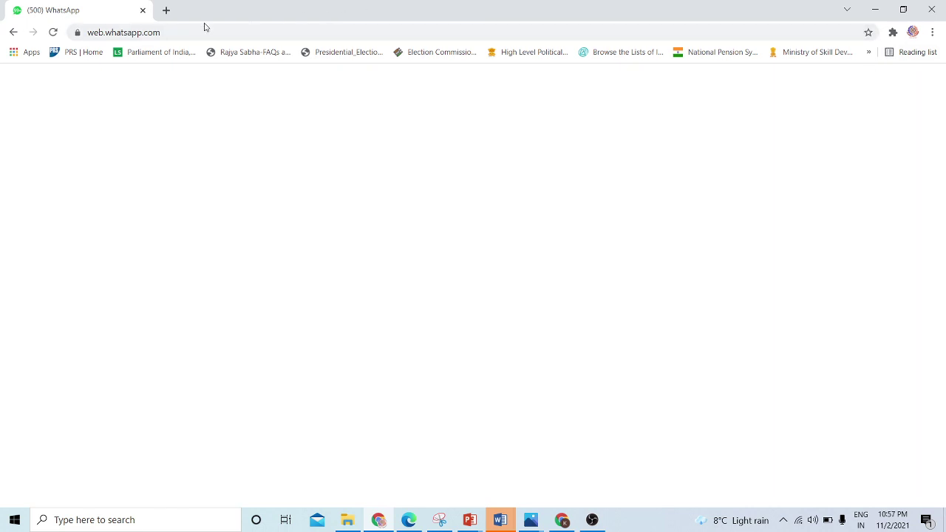
{"action": "left_click", "coordinate": [166, 12]}
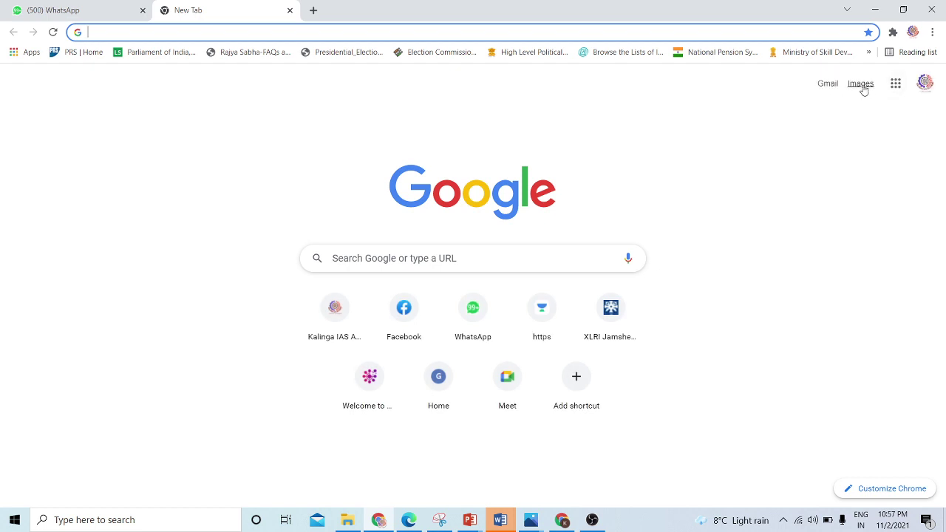
{"action": "left_click", "coordinate": [896, 86]}
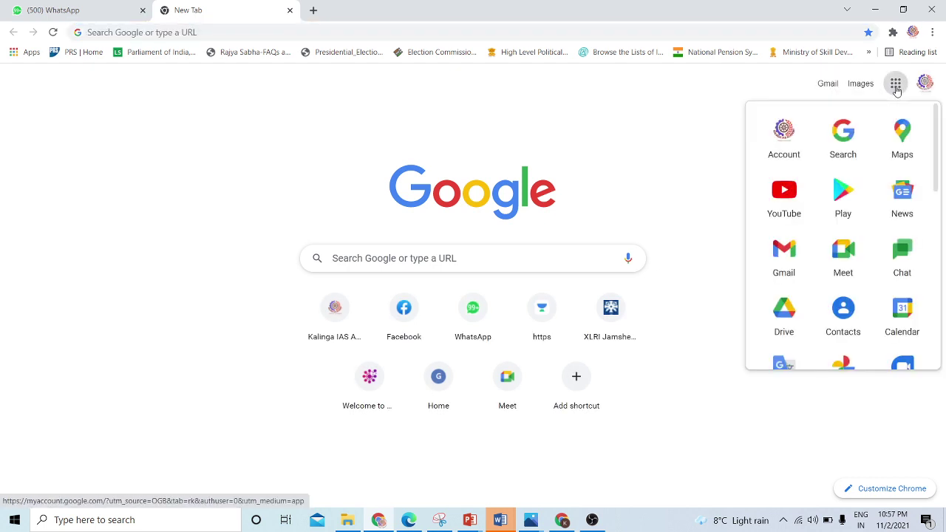
{"action": "scroll", "coordinate": [929, 275], "scroll_direction": "down", "scroll_amount": 3}
{"action": "scroll", "coordinate": [924, 318], "scroll_direction": "down", "scroll_amount": 4}
{"action": "scroll", "coordinate": [929, 335], "scroll_direction": "up", "scroll_amount": 1}
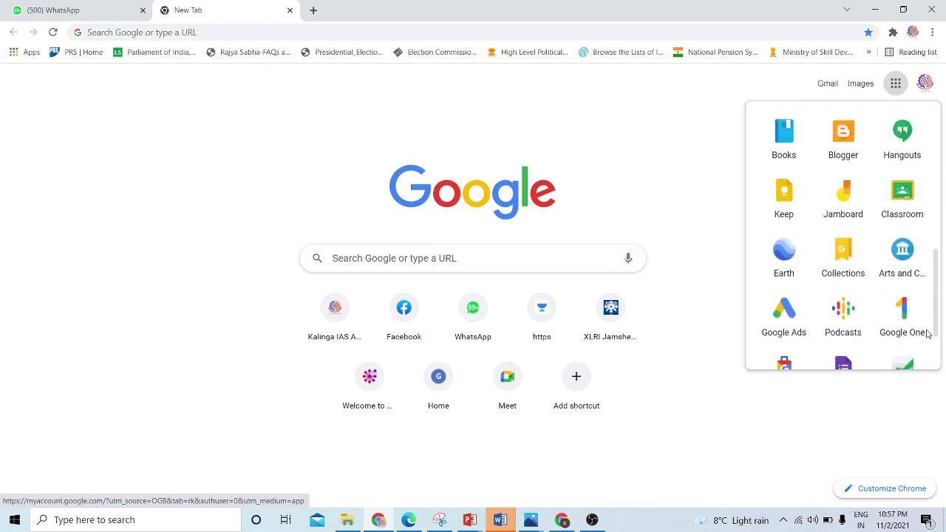
{"action": "left_click", "coordinate": [897, 209]}
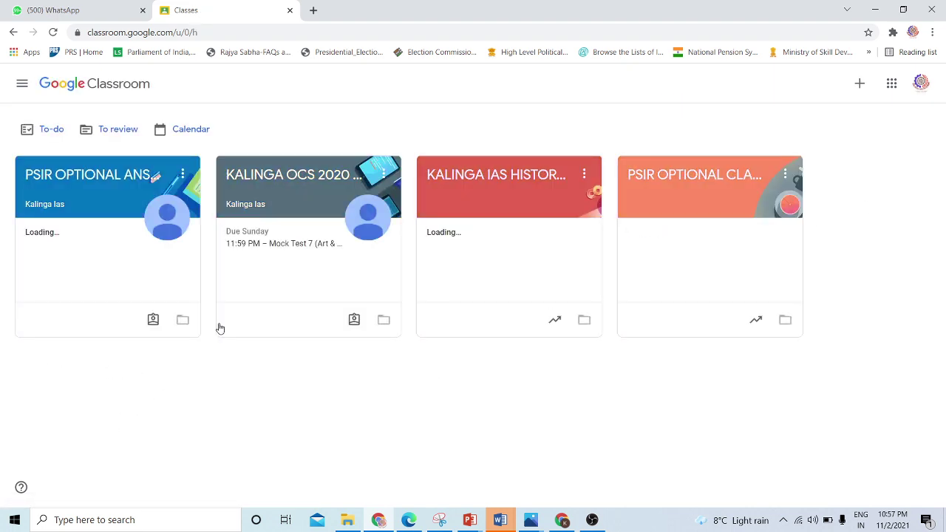
Step: Open the KALINGA OCS 2020 MAIN GROUP class and look over its stream of posts
{"action": "left_click", "coordinate": [304, 185]}
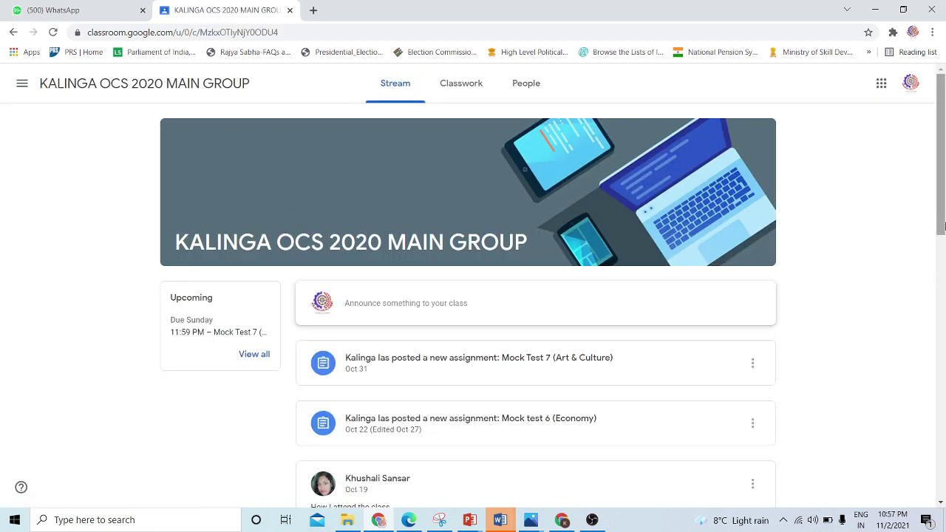
{"action": "scroll", "coordinate": [941, 190], "scroll_direction": "down", "scroll_amount": 2}
{"action": "scroll", "coordinate": [941, 190], "scroll_direction": "up", "scroll_amount": 2}
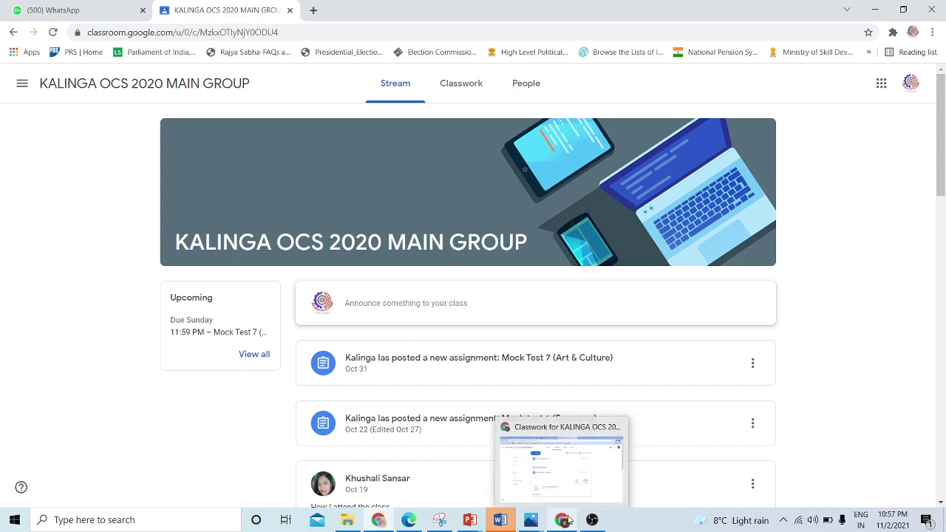
Step: Return to the Google Meet call in the teacher's Chrome window and present the entire screen
{"action": "left_click", "coordinate": [563, 522]}
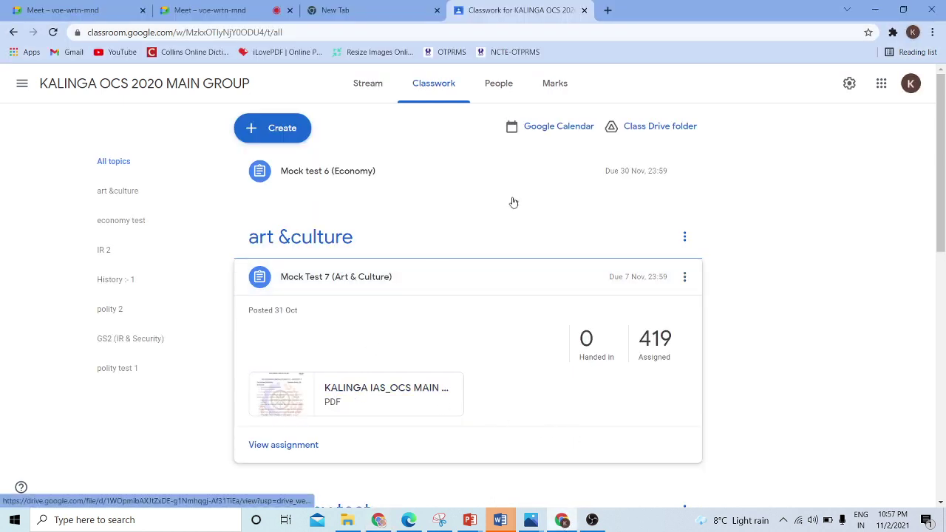
{"action": "left_click", "coordinate": [235, 11]}
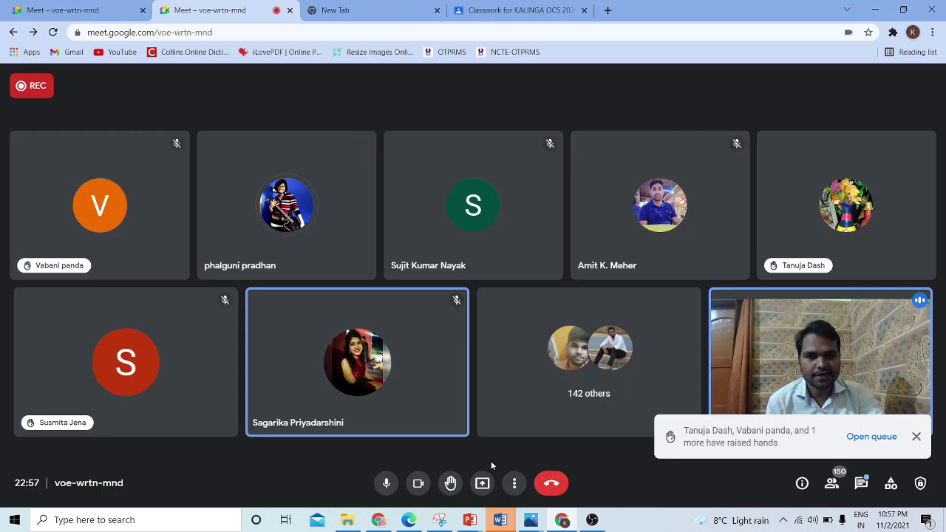
{"action": "left_click", "coordinate": [482, 483]}
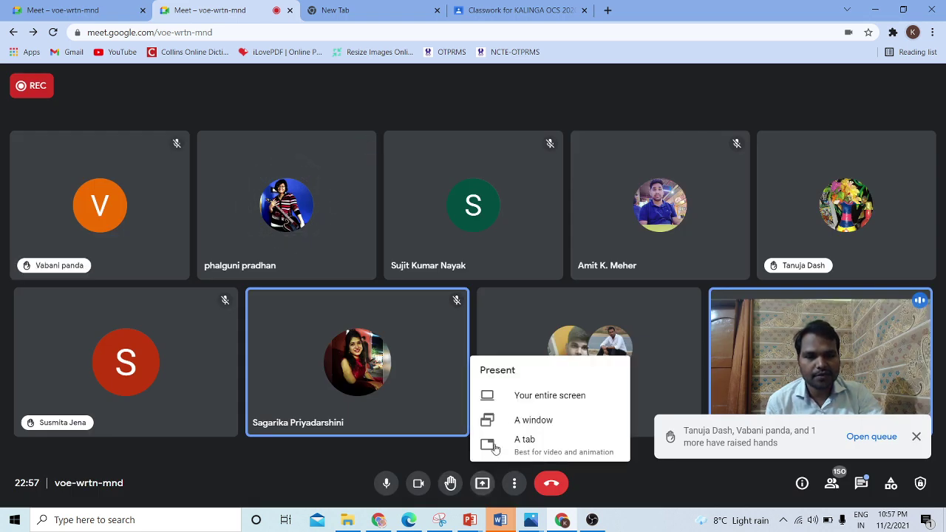
{"action": "left_click", "coordinate": [530, 403]}
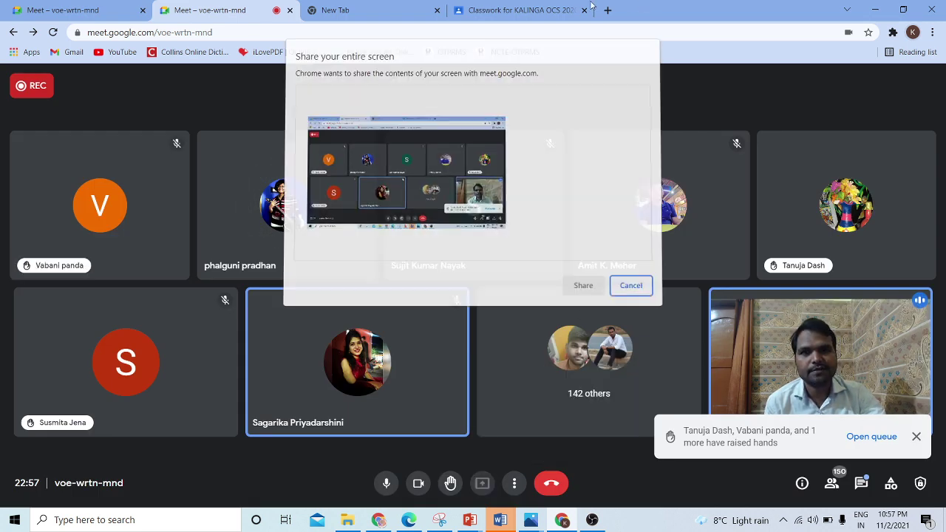
{"action": "left_click", "coordinate": [414, 177]}
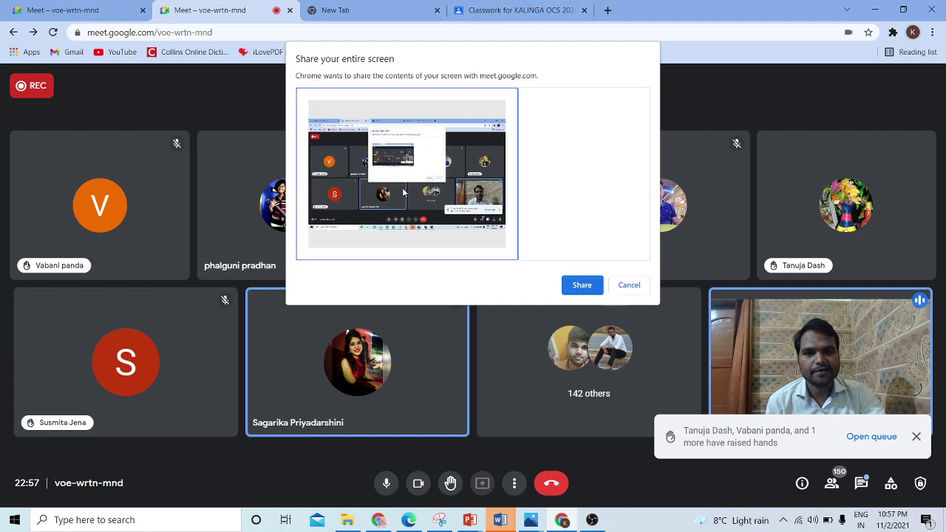
{"action": "left_click", "coordinate": [582, 285]}
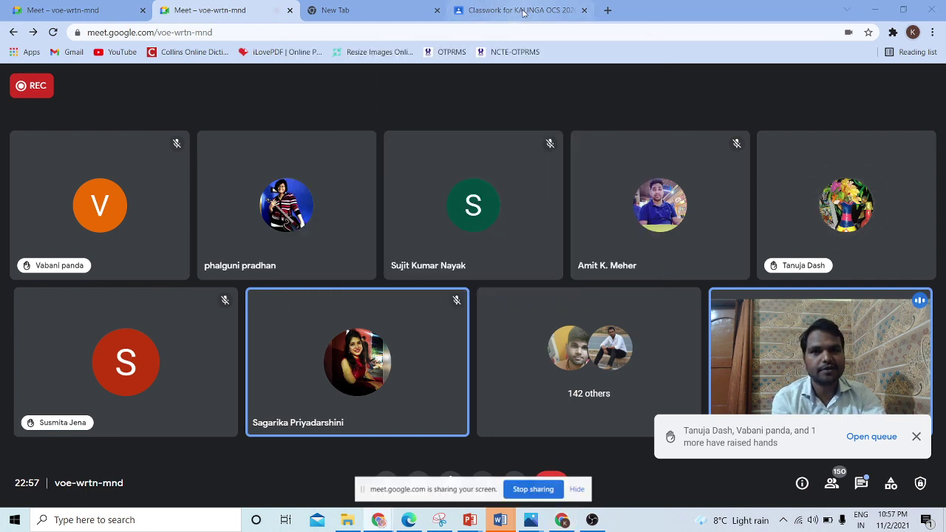
Step: Switch to the student account's Chrome window and view the class's list of teachers and classmates
{"action": "left_click", "coordinate": [522, 11]}
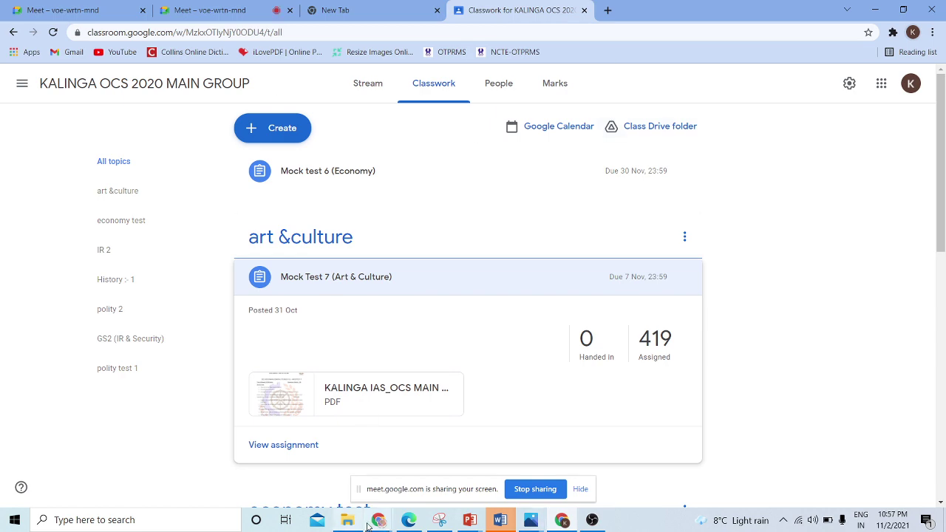
{"action": "mouse_move", "coordinate": [379, 521]}
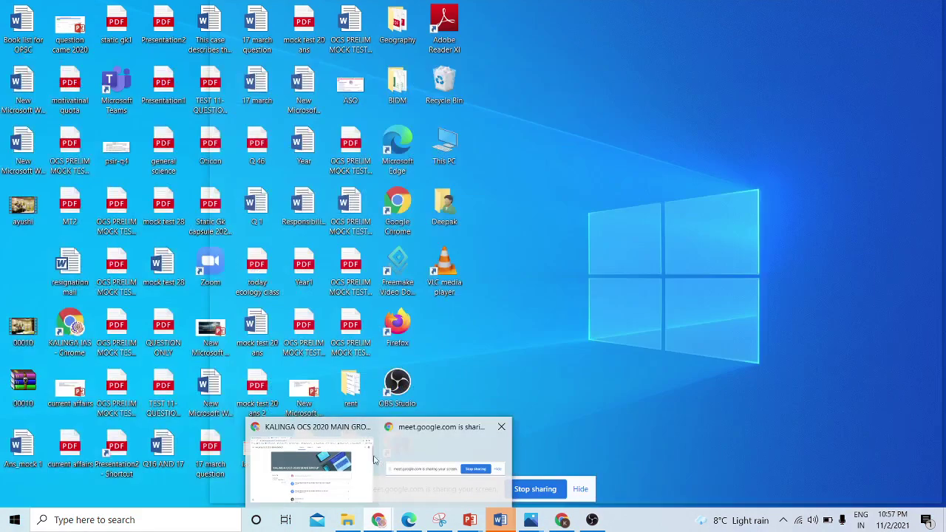
{"action": "left_click", "coordinate": [332, 451]}
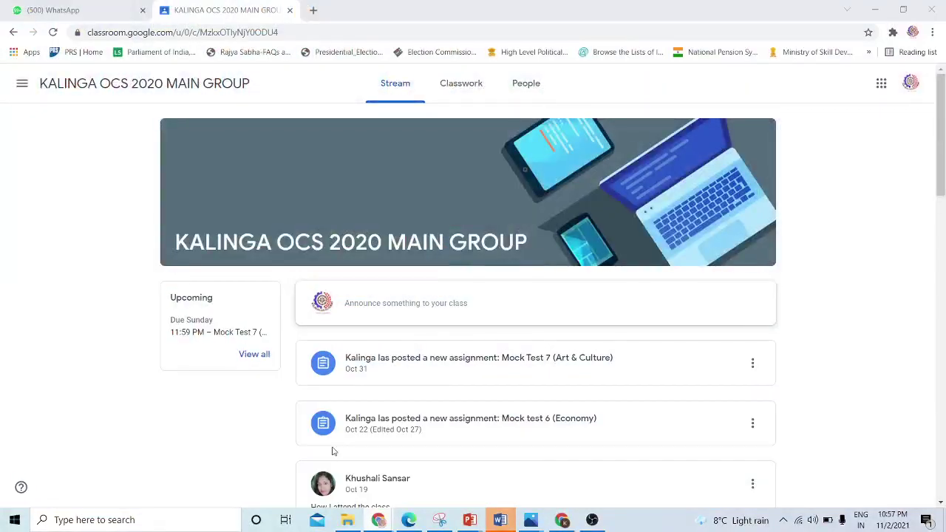
{"action": "left_click", "coordinate": [526, 86]}
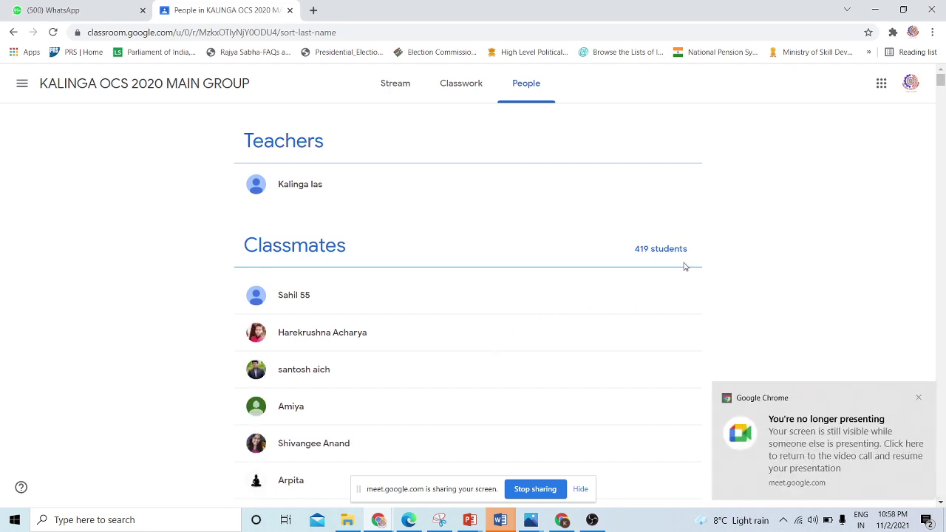
Step: Open the Mock Test 7 (Art & Culture) assignment page from the art &culture topic in Classwork
{"action": "left_click", "coordinate": [449, 96]}
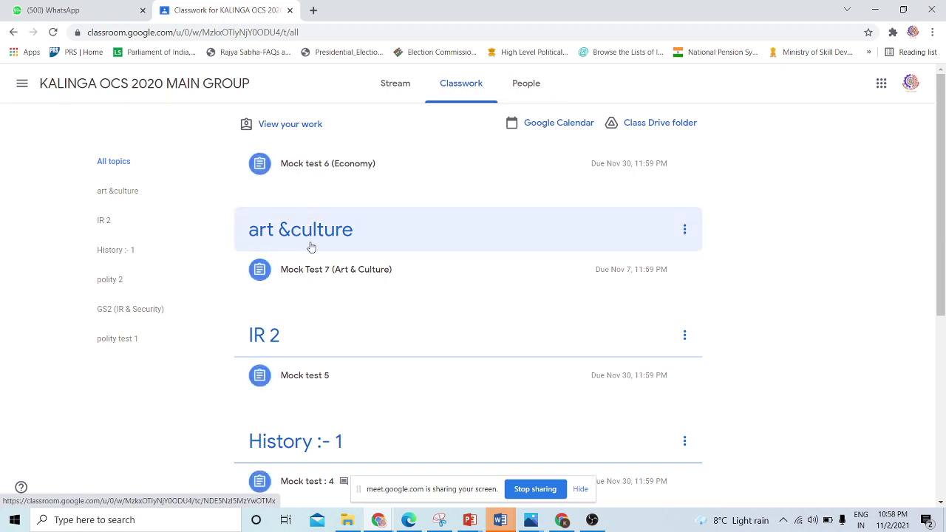
{"action": "left_click", "coordinate": [299, 276]}
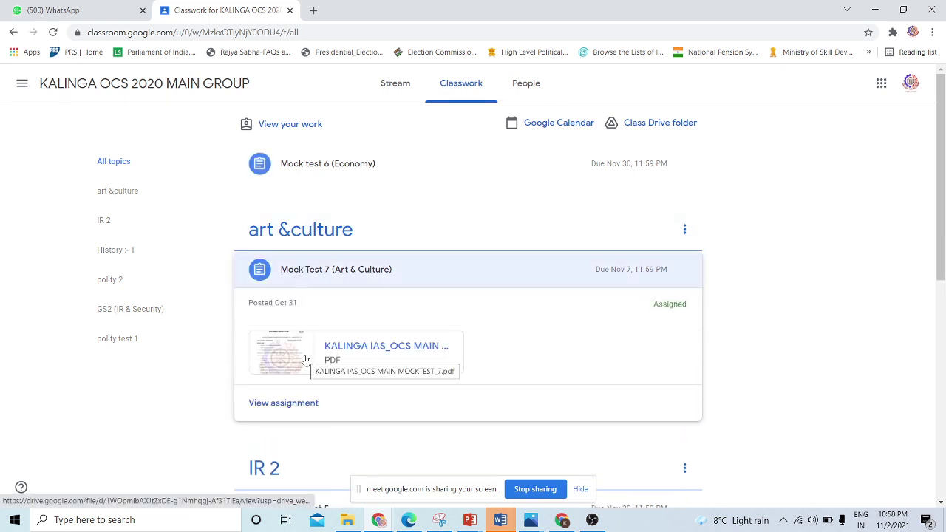
{"action": "left_click", "coordinate": [328, 238]}
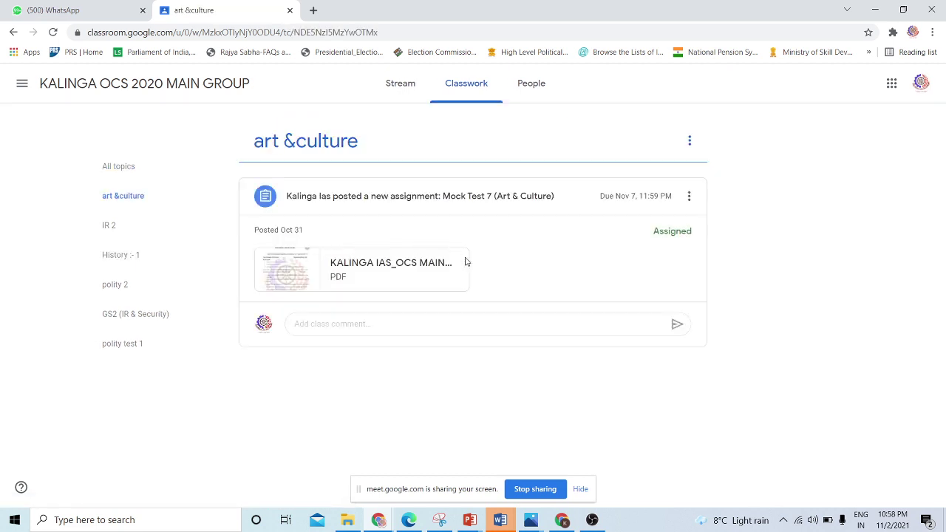
{"action": "left_click", "coordinate": [397, 198]}
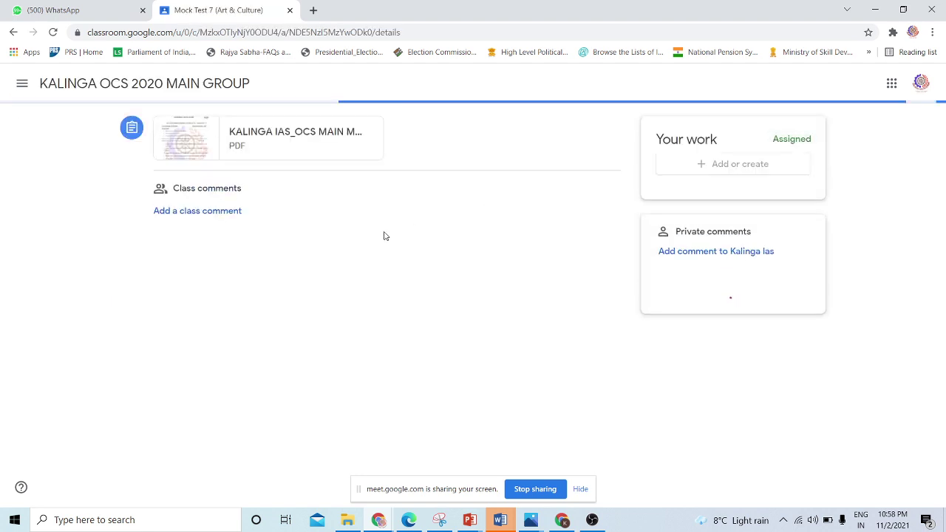
Step: View the attached KALINGA IAS_OCS MAIN MOCKTEST_7.pdf, dismiss the private comments tip, and close the preview
{"action": "left_click", "coordinate": [196, 221]}
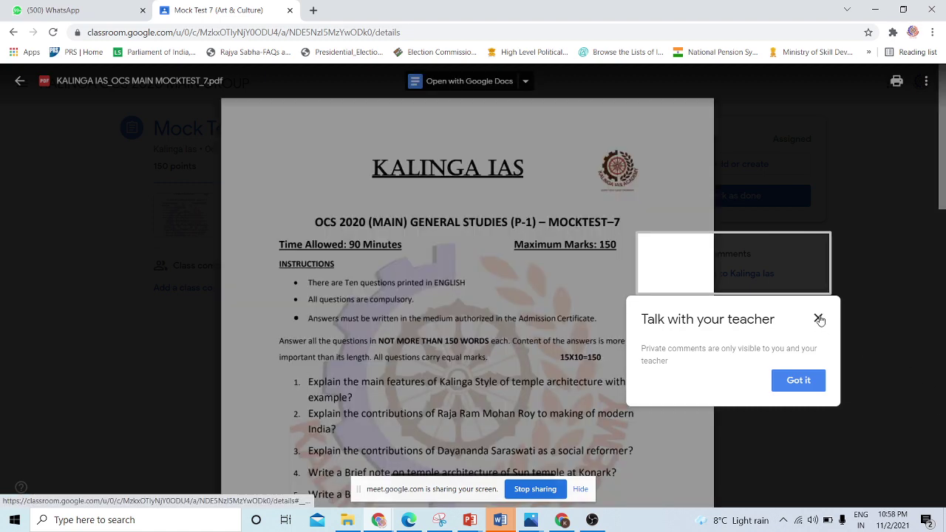
{"action": "left_click", "coordinate": [819, 319]}
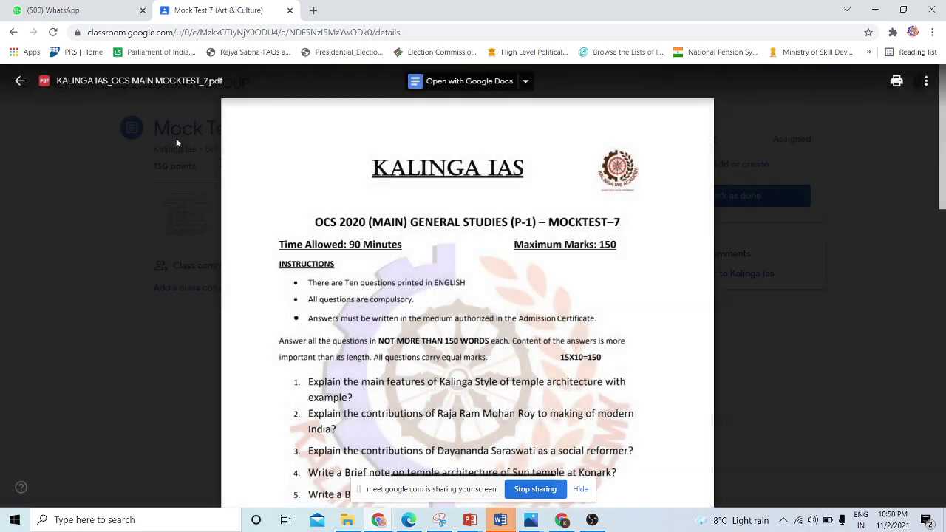
{"action": "left_click", "coordinate": [19, 82]}
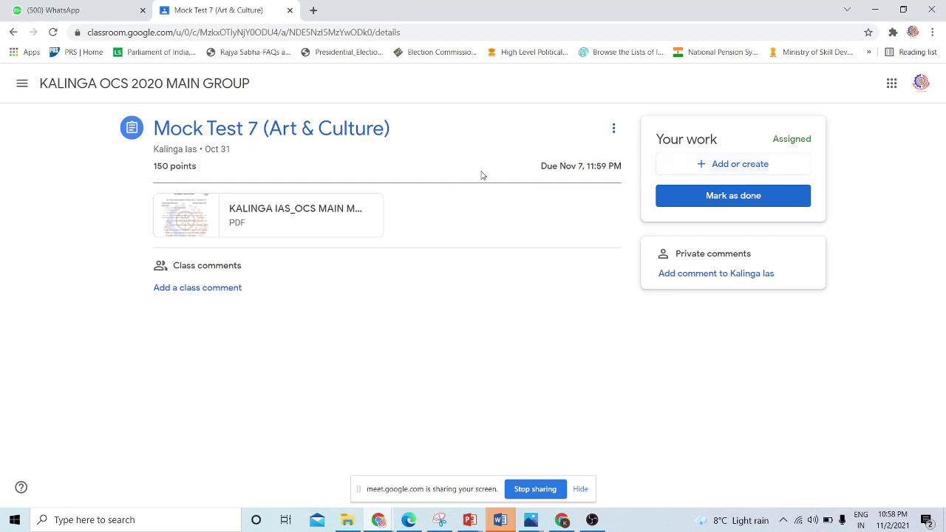
Step: Attach the gs paper 1 PDF from the Downloads folder to the Mock Test 7 (Art & Culture) assignment
{"action": "left_click", "coordinate": [731, 165]}
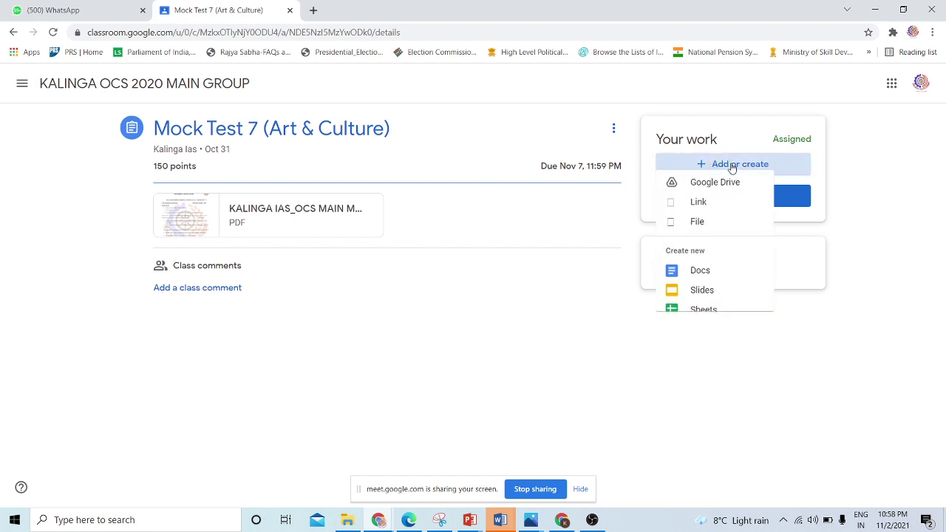
{"action": "left_click", "coordinate": [700, 233]}
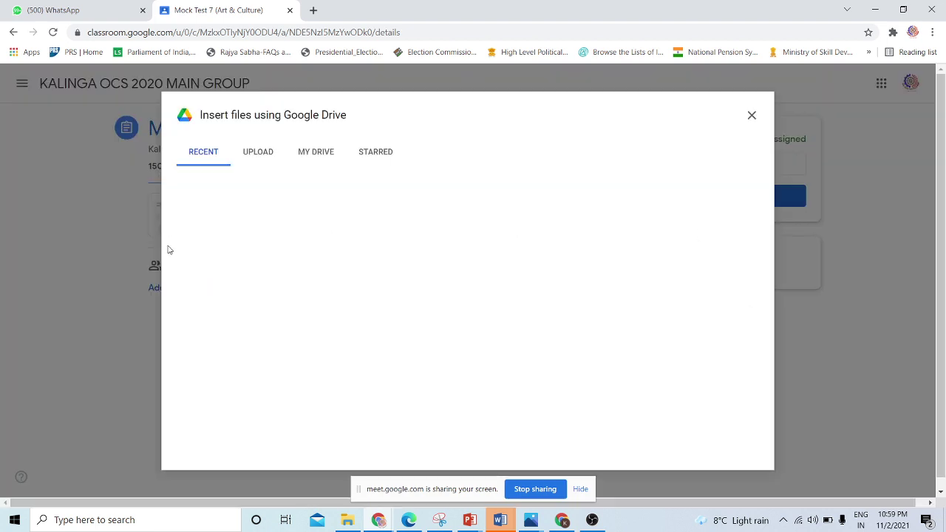
{"action": "left_click", "coordinate": [467, 358]}
{"action": "left_click", "coordinate": [470, 358]}
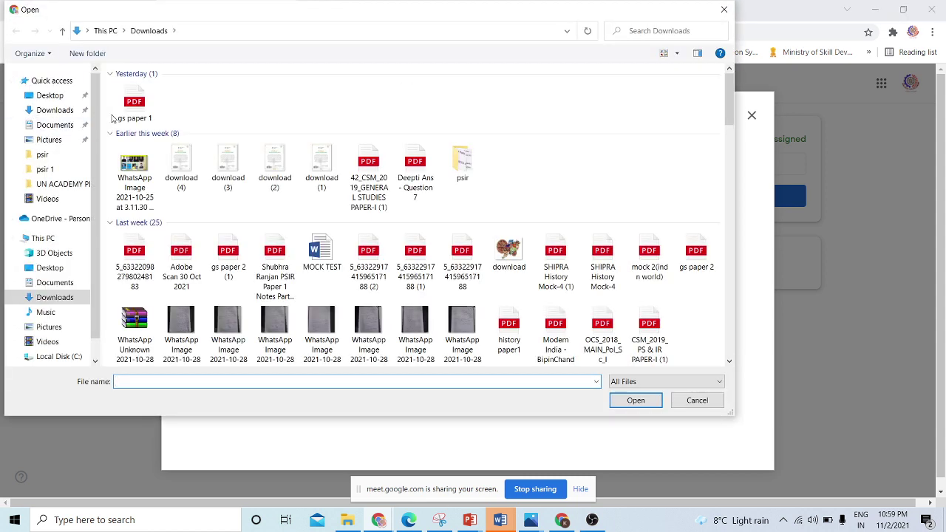
{"action": "left_click", "coordinate": [134, 108]}
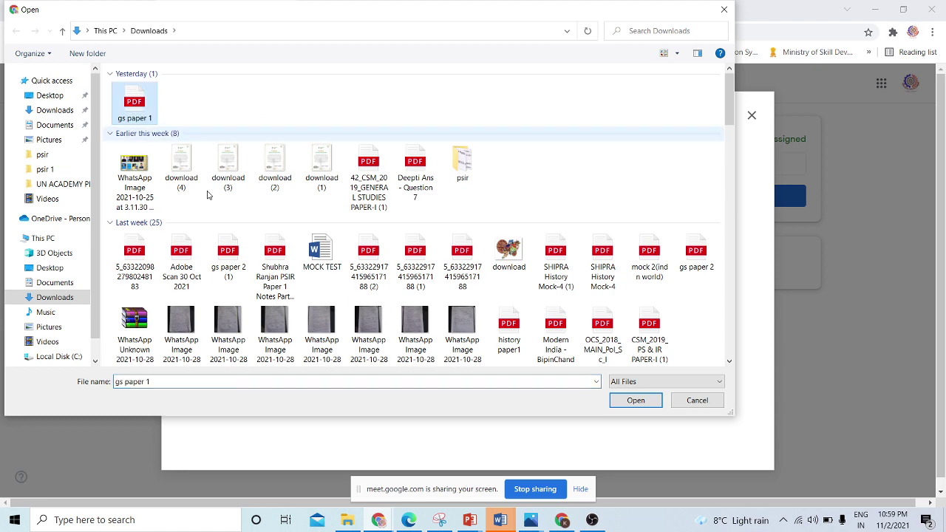
{"action": "left_click", "coordinate": [636, 405]}
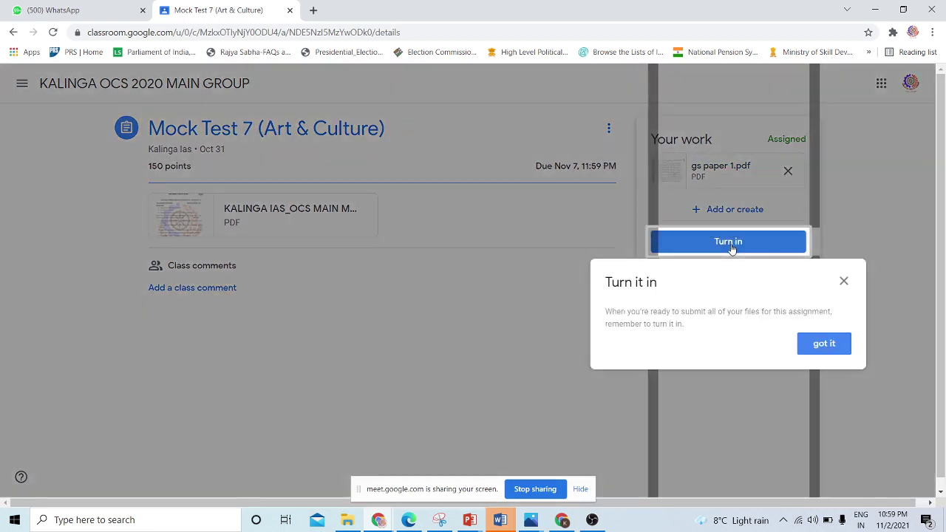
Step: Dismiss the turn-in tip and turn in the Mock Test 7 work with gs paper 1.pdf attached
{"action": "left_click", "coordinate": [845, 281]}
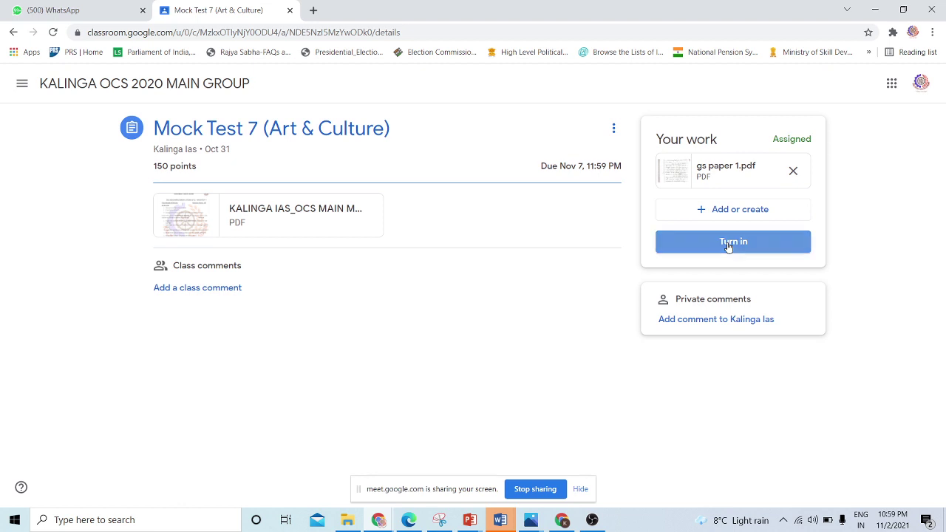
{"action": "left_click", "coordinate": [729, 247]}
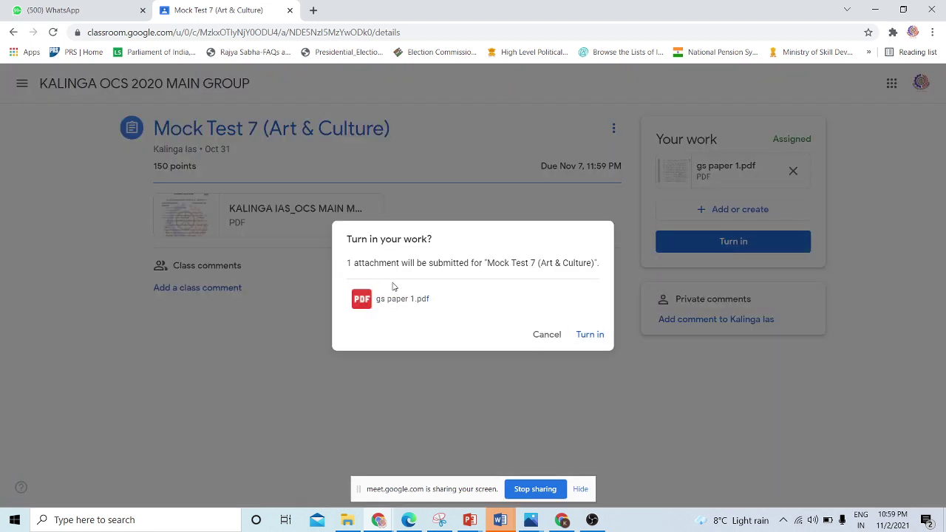
{"action": "left_click", "coordinate": [591, 335]}
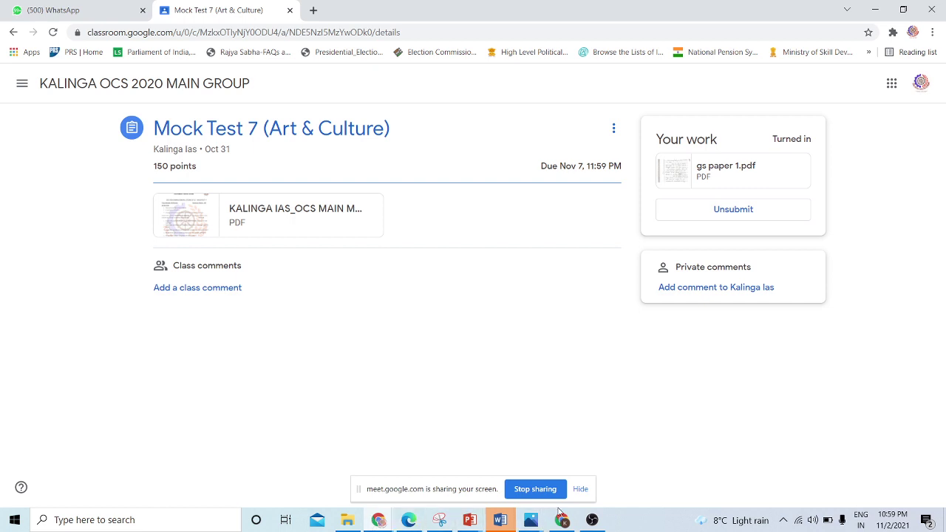
Step: Switch to the teacher account's Chrome window, preview the question PDF attached to Mock Test 7, and close the preview
{"action": "left_click", "coordinate": [562, 520]}
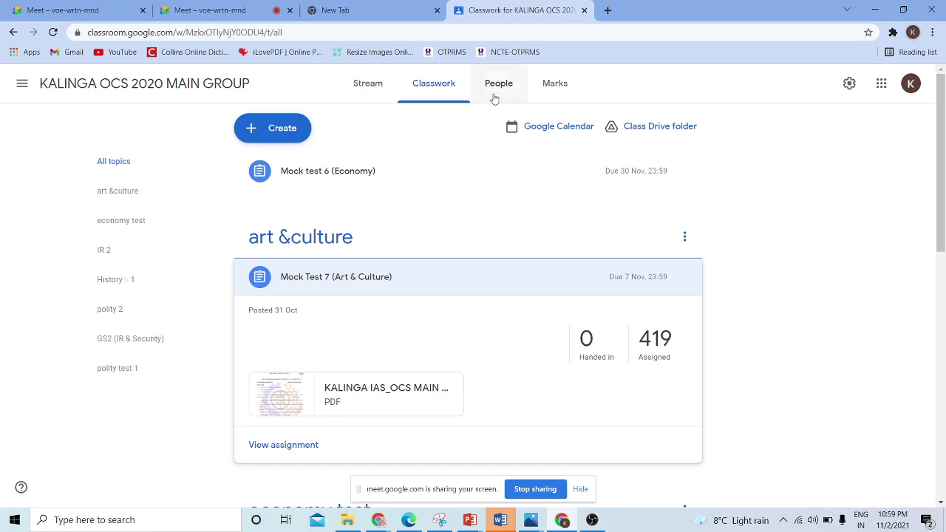
{"action": "left_click", "coordinate": [368, 393]}
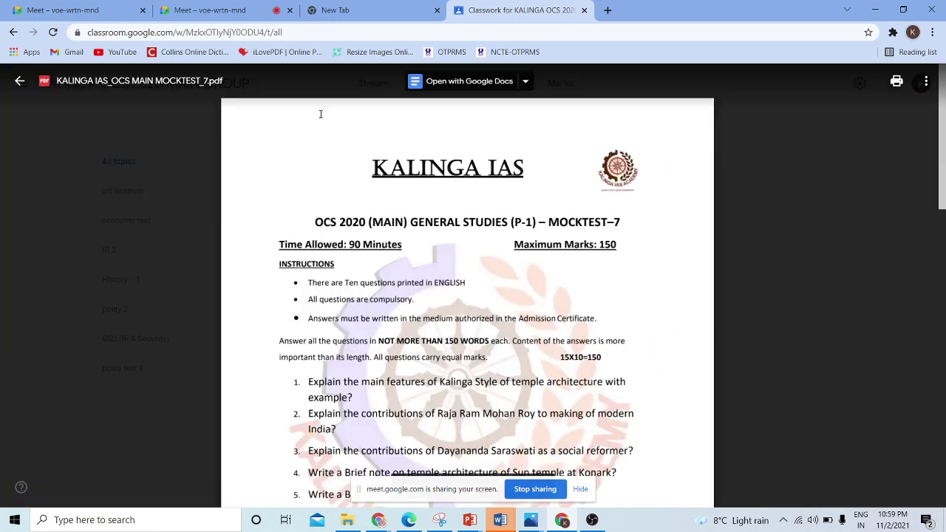
{"action": "left_click", "coordinate": [21, 82]}
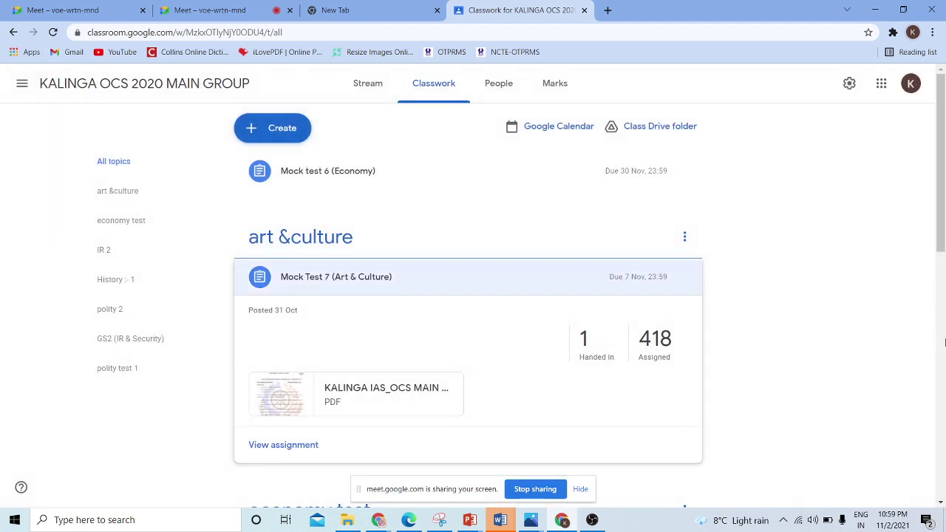
Step: Open the handed-in student work for Mock test 5 under the IR 2 topic and look through the submissions
{"action": "left_click_drag", "start_coordinate": [942, 225], "coordinate": [941, 302]}
{"action": "triple_click", "coordinate": [934, 354]}
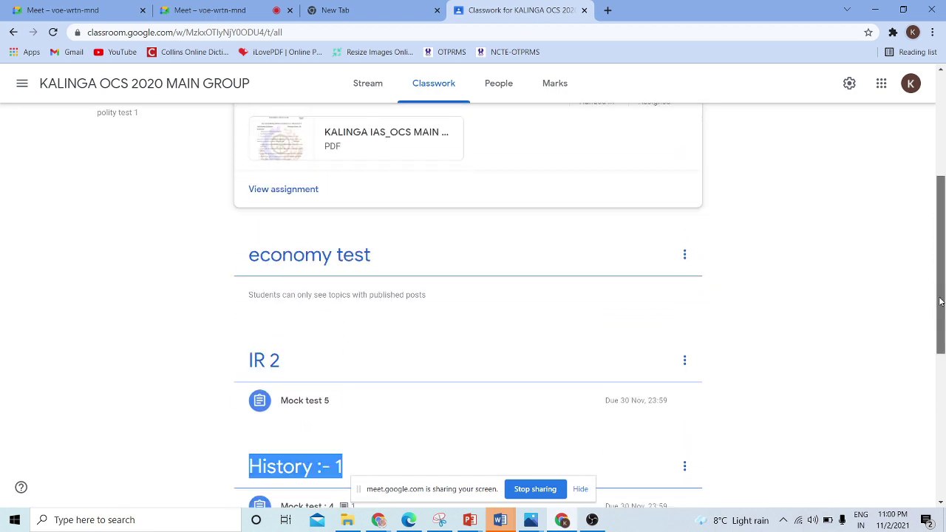
{"action": "left_click", "coordinate": [315, 403]}
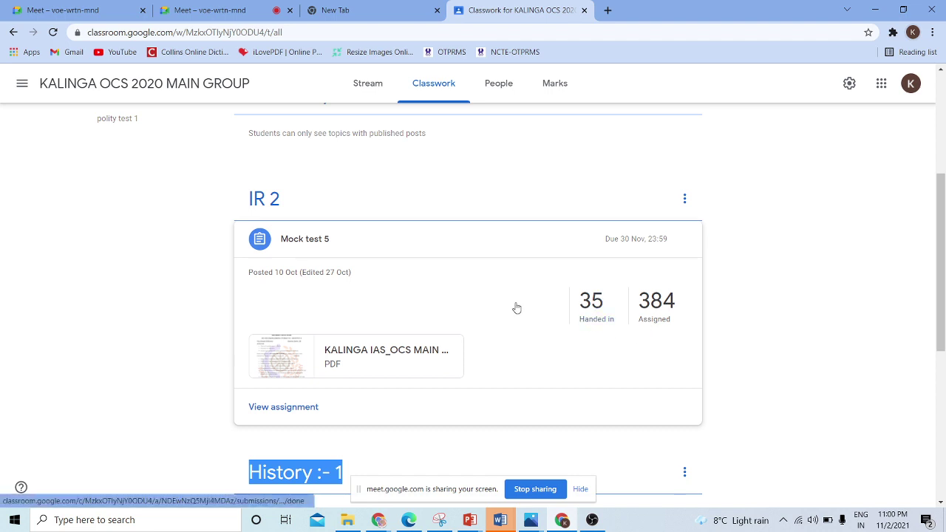
{"action": "left_click", "coordinate": [593, 309]}
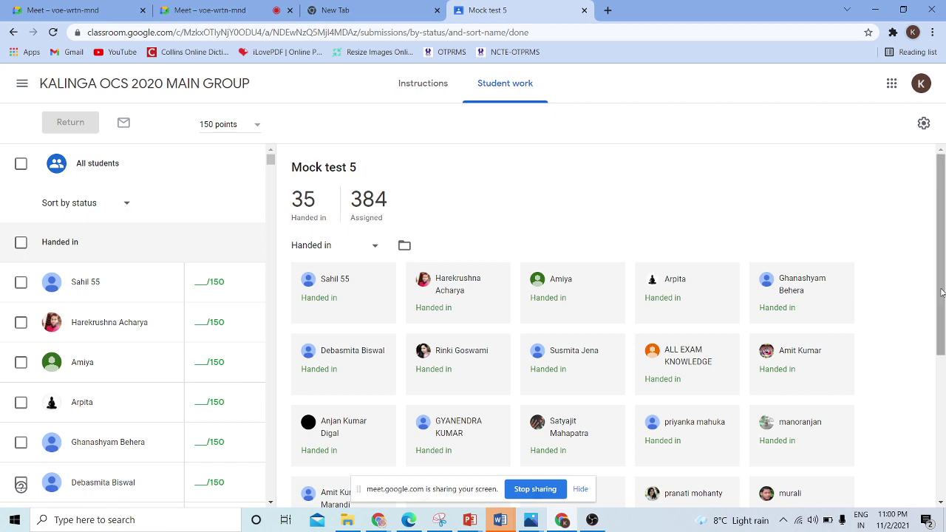
{"action": "left_click_drag", "start_coordinate": [942, 276], "coordinate": [944, 310]}
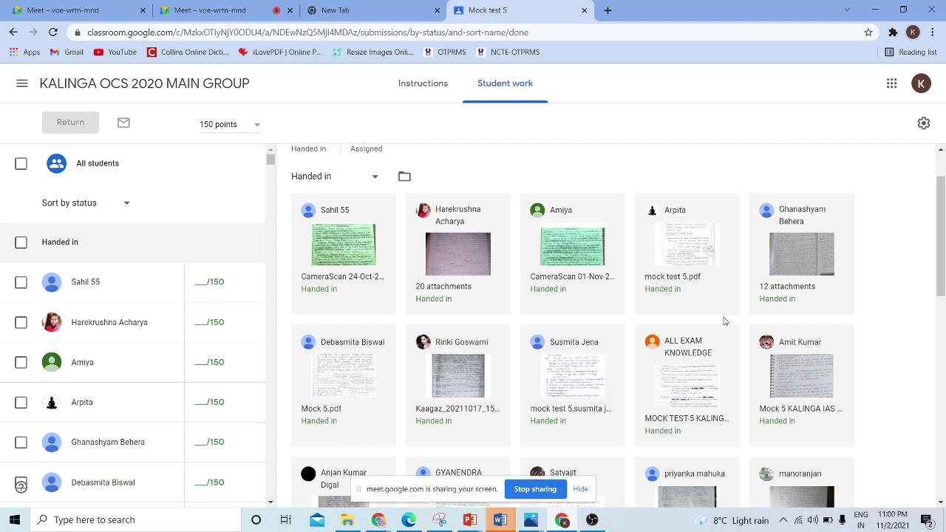
Step: Open the handed-in mock test 5.pdf submission, enter a mark of 100 and the private comment "ok", and close the submission
{"action": "left_click", "coordinate": [691, 255]}
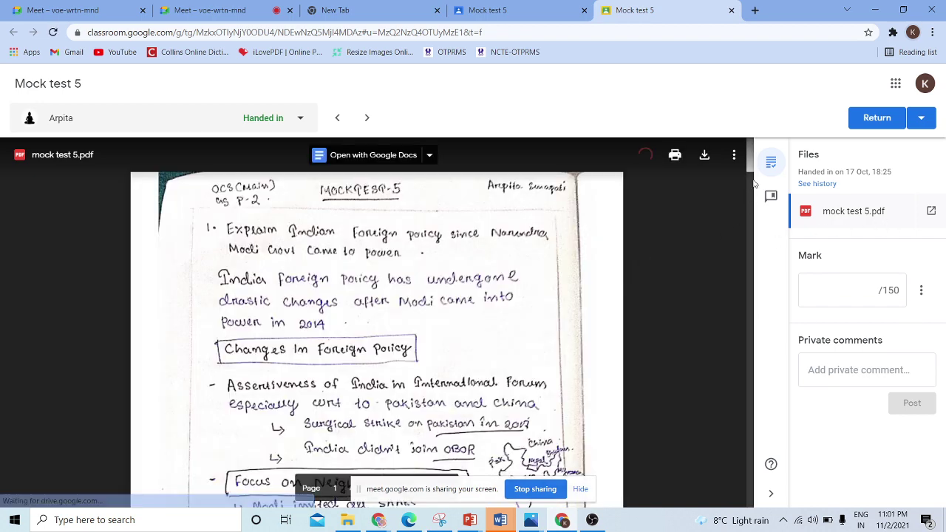
{"action": "left_click_drag", "start_coordinate": [752, 164], "coordinate": [747, 196]}
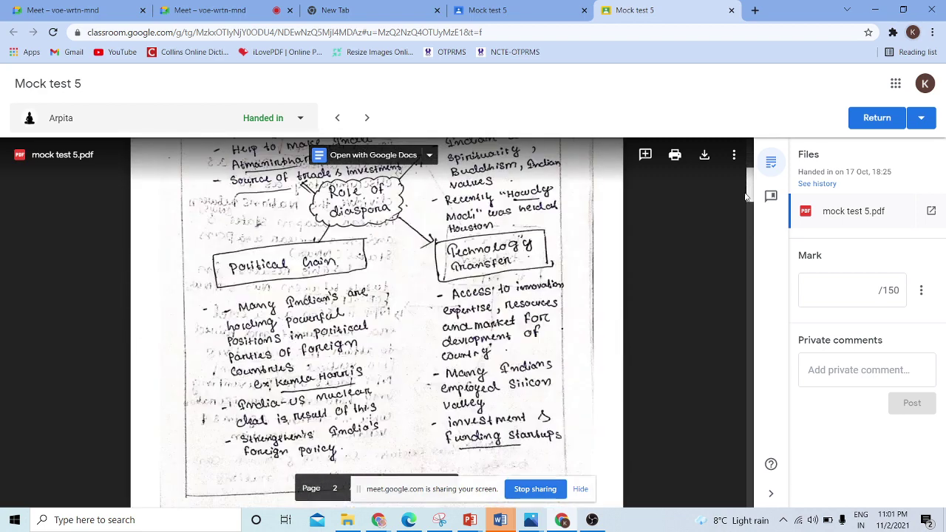
{"action": "left_click", "coordinate": [820, 369]}
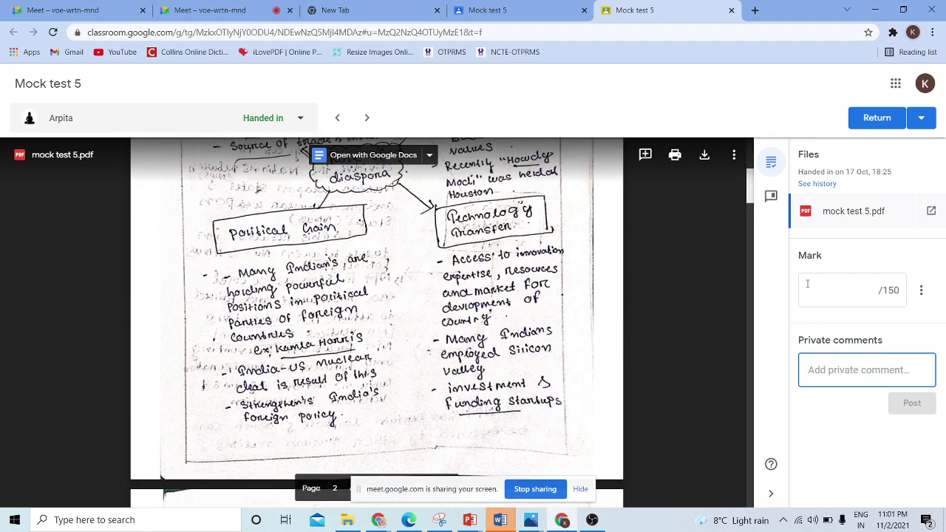
{"action": "left_click", "coordinate": [848, 286]}
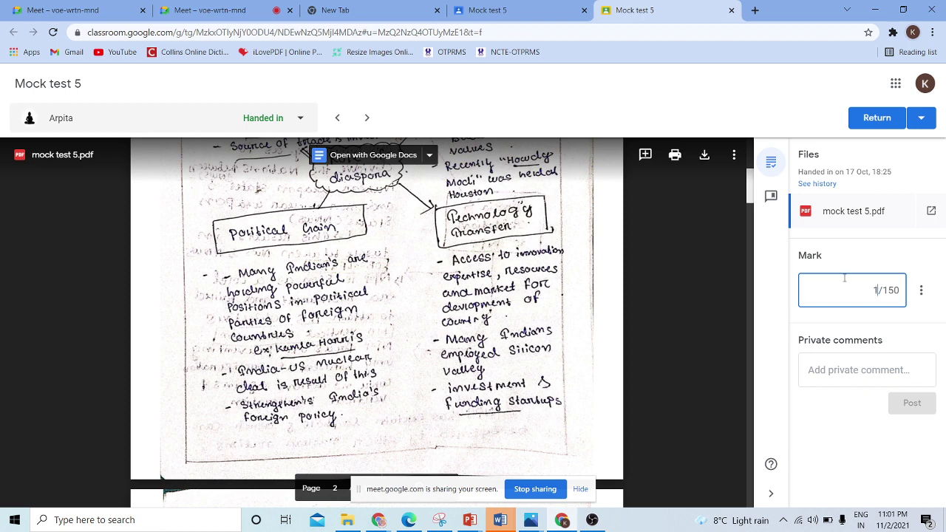
{"action": "left_click", "coordinate": [826, 371]}
{"action": "type", "text": "ok"}
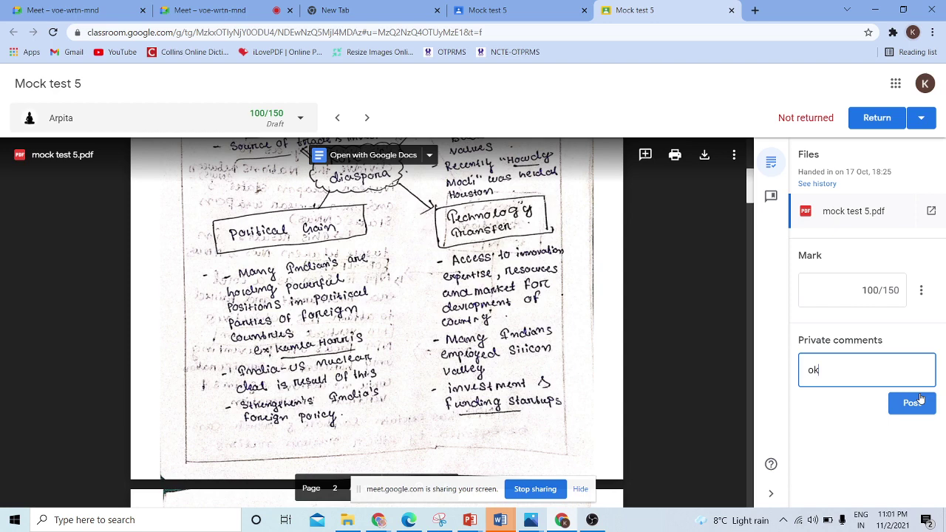
{"action": "left_click", "coordinate": [732, 11]}
{"action": "left_click", "coordinate": [534, 101]}
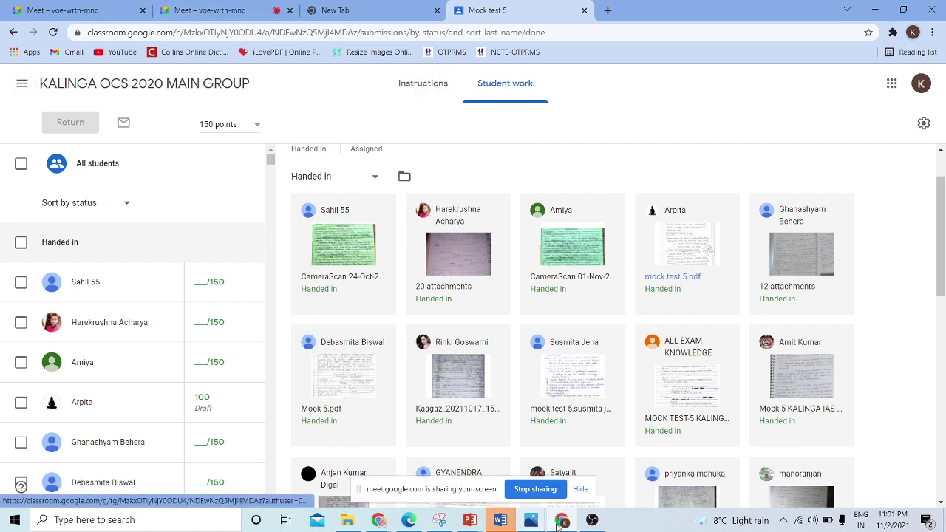
Step: Return to the Google Meet call, admit the people asking to join, and dismiss the presenting and raised-hands notifications
{"action": "mouse_move", "coordinate": [567, 523]}
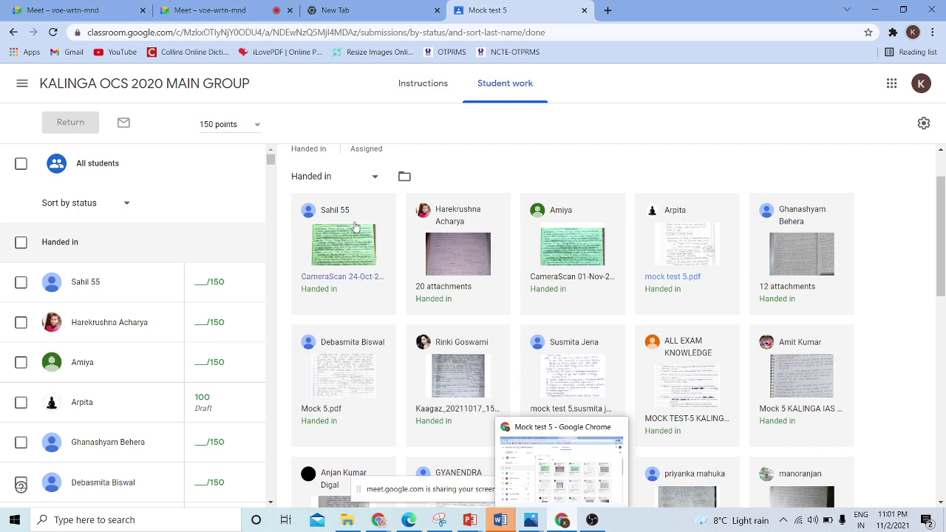
{"action": "left_click", "coordinate": [215, 9]}
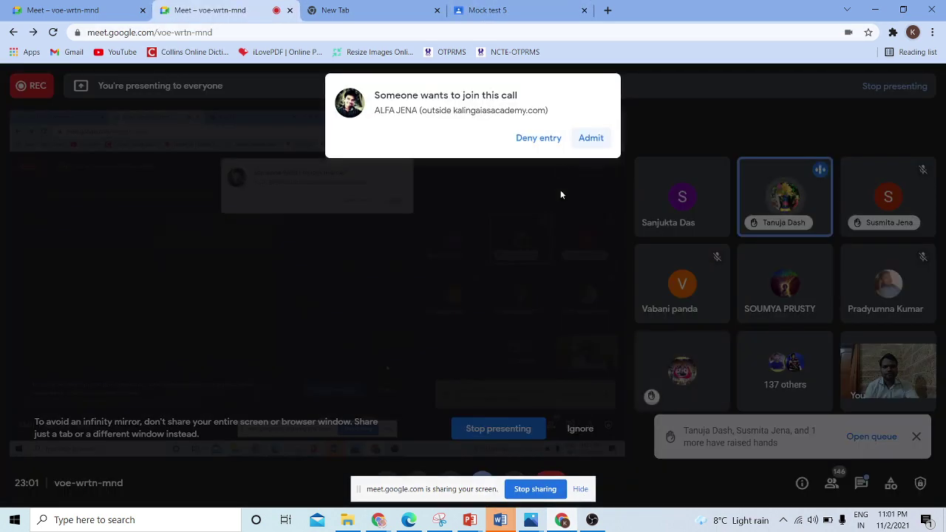
{"action": "left_click", "coordinate": [589, 140]}
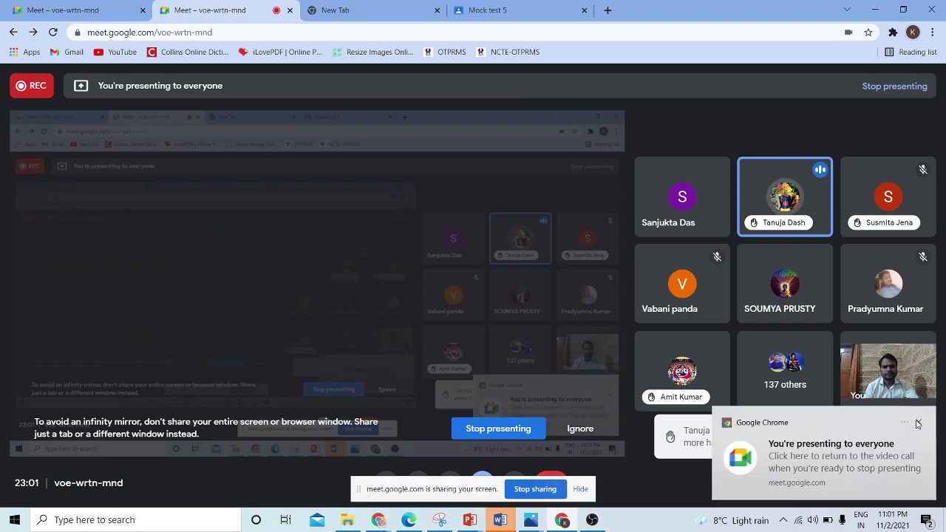
{"action": "left_click", "coordinate": [921, 423]}
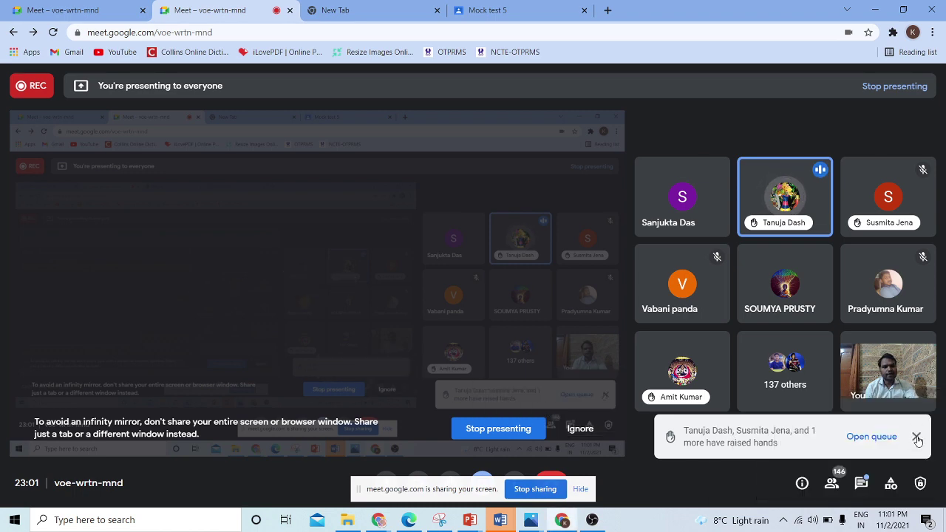
{"action": "left_click", "coordinate": [917, 439]}
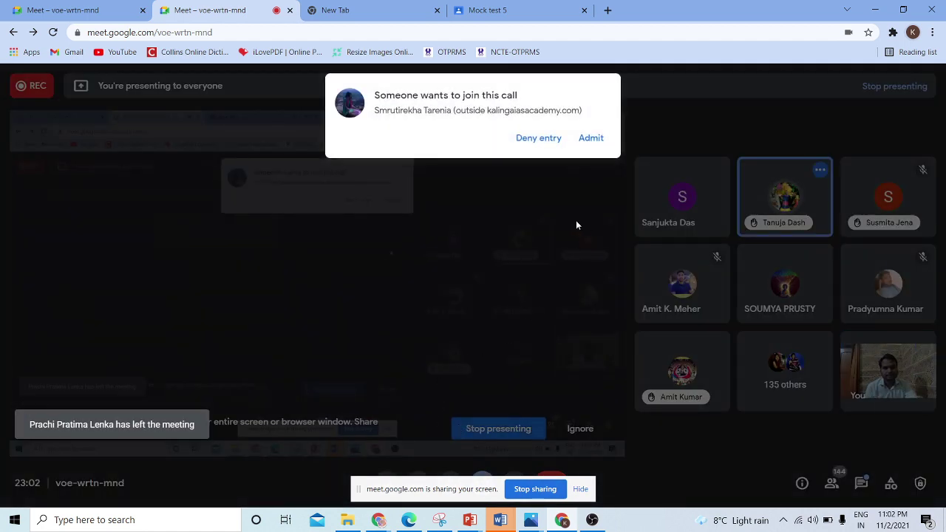
{"action": "left_click", "coordinate": [592, 137]}
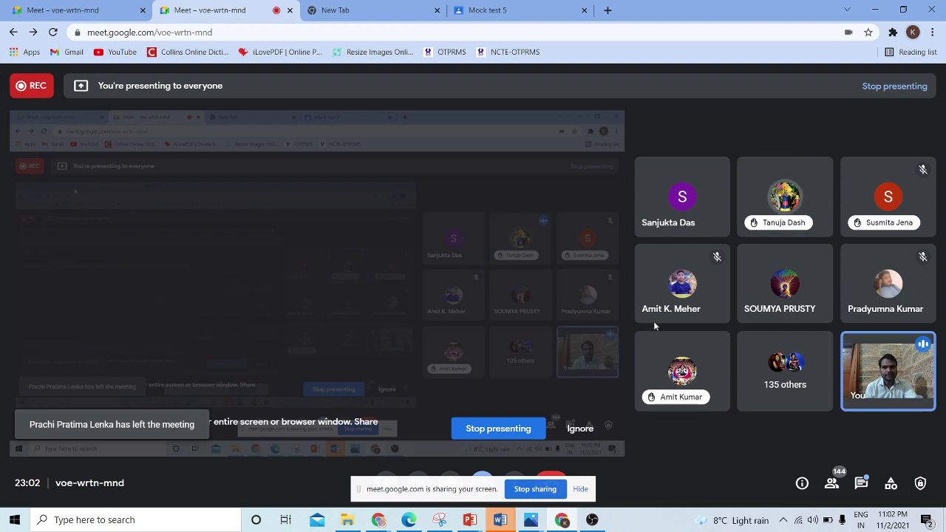